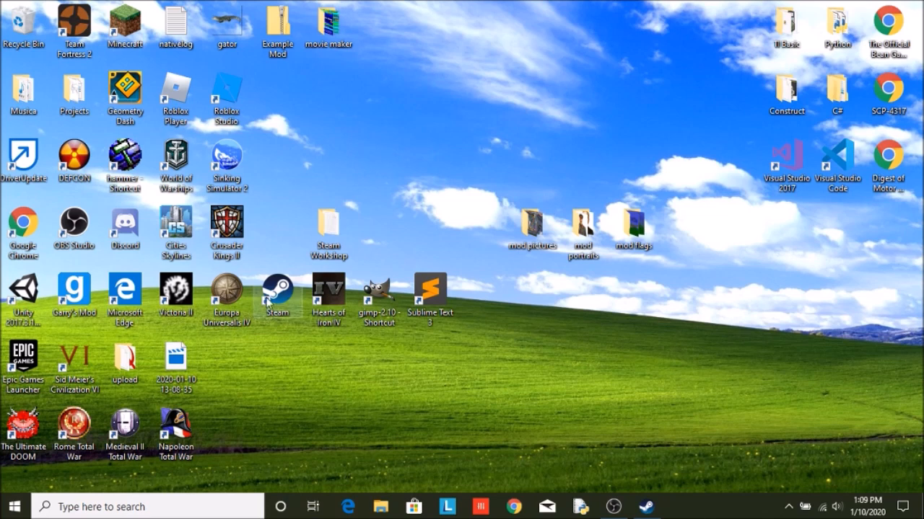
Step: Launch Hearts of Iron IV from its desktop shortcut and go to the launcher's Mods page
click(329, 296)
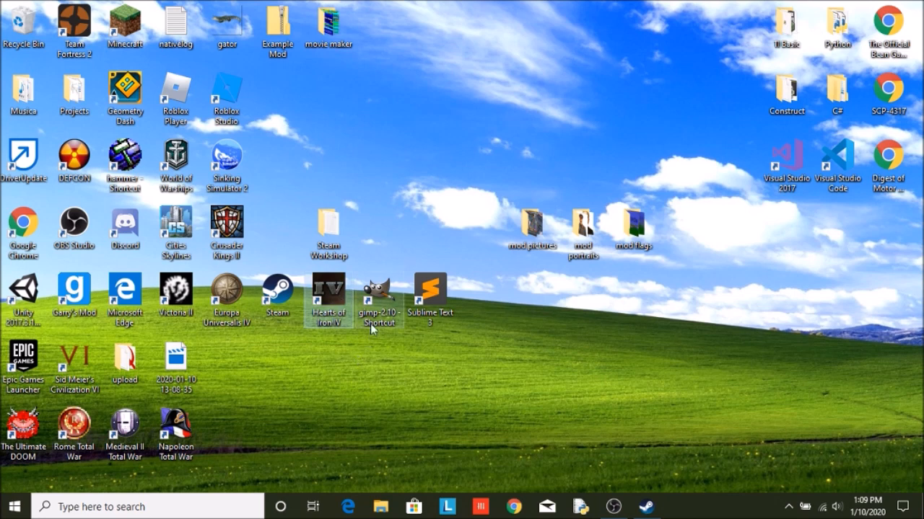
key(Right)
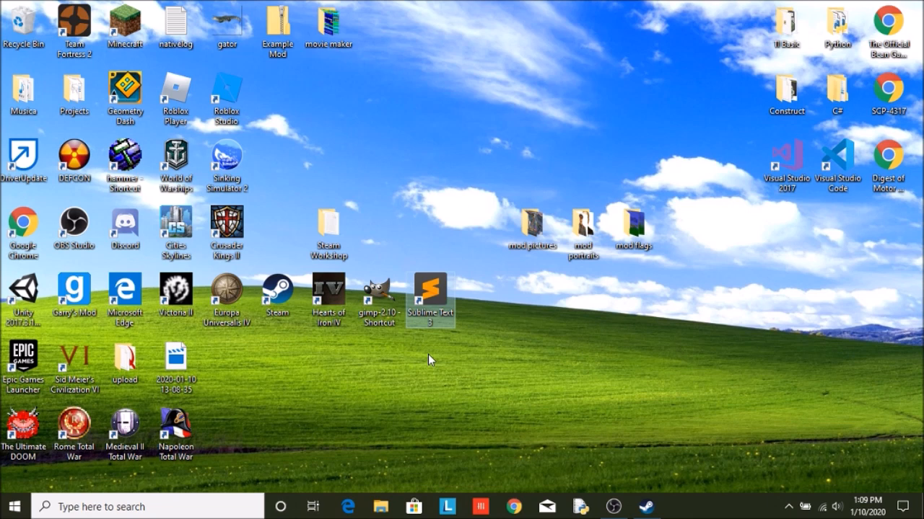
click(428, 354)
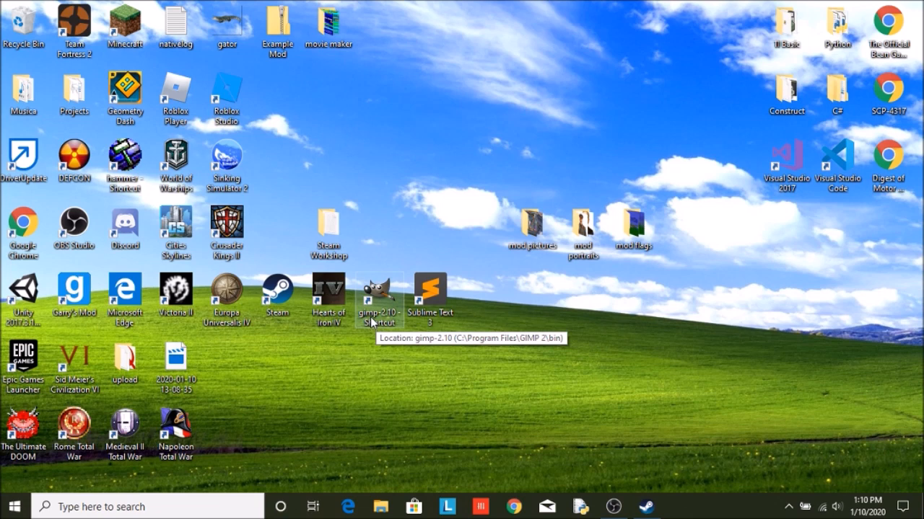
double_click(329, 293)
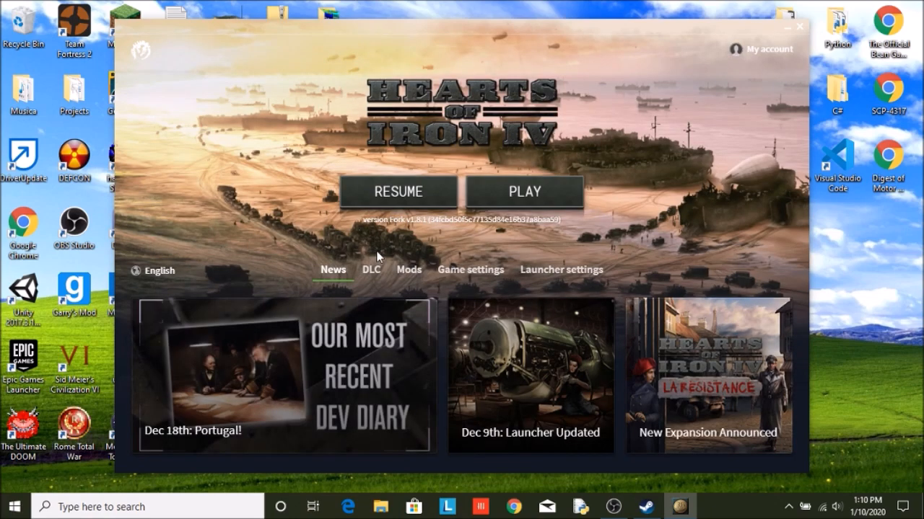
click(409, 270)
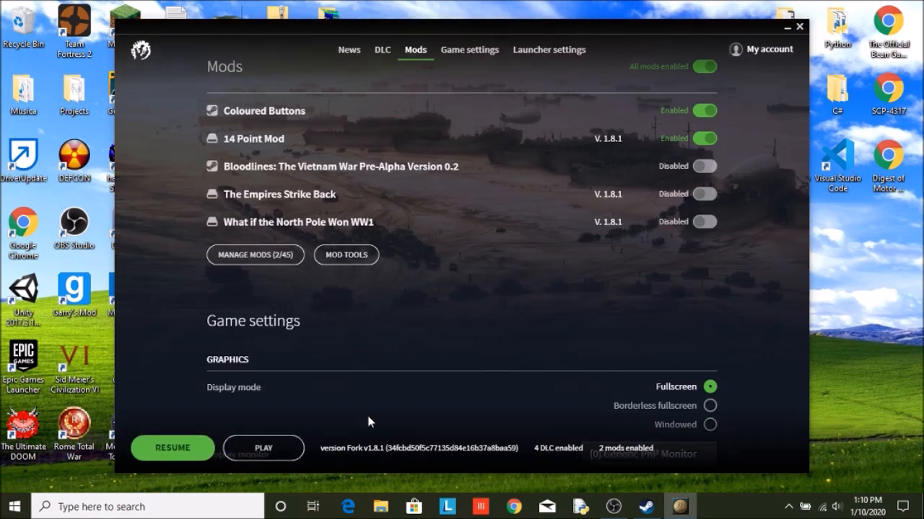
Step: Bring up Mod Tools and settle on the Create a mod form after glancing at Upload
click(339, 254)
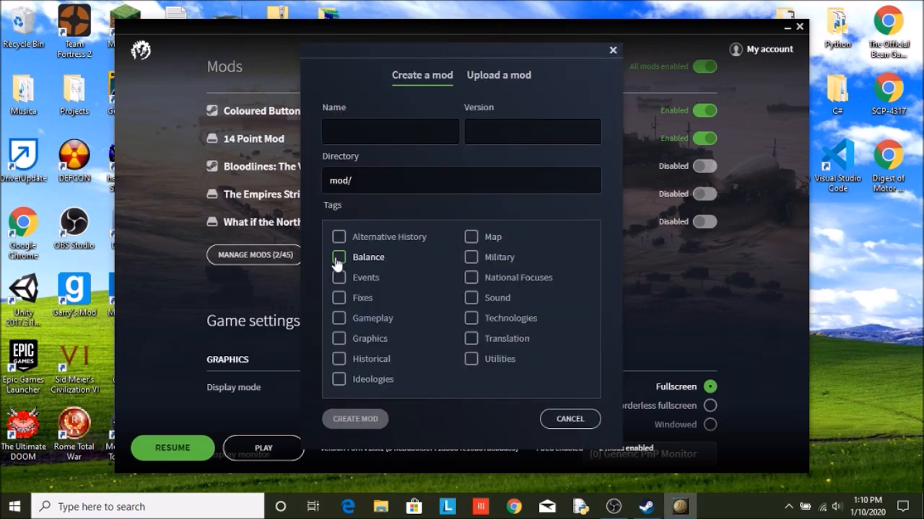
click(472, 75)
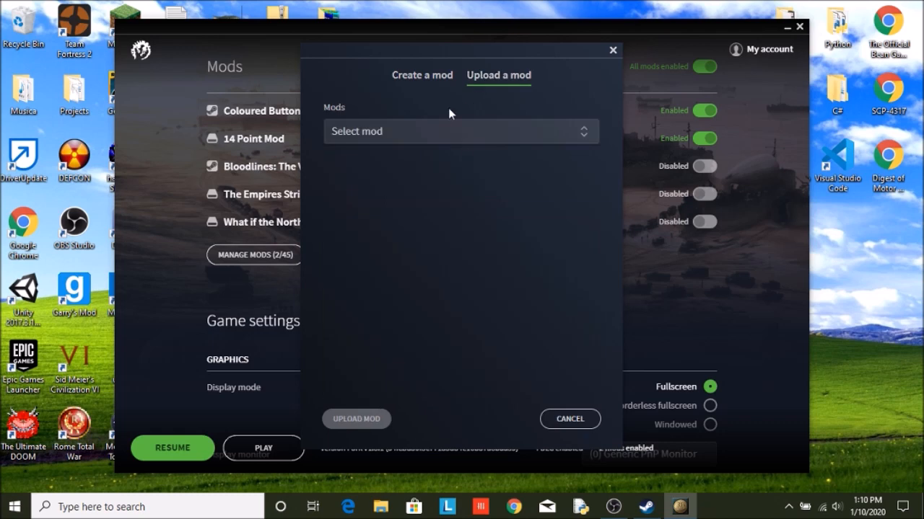
click(454, 132)
click(446, 108)
click(433, 75)
Step: Fill in name Tutorial Mod, version 1.8.1 and directory mod/tutorial
click(428, 129)
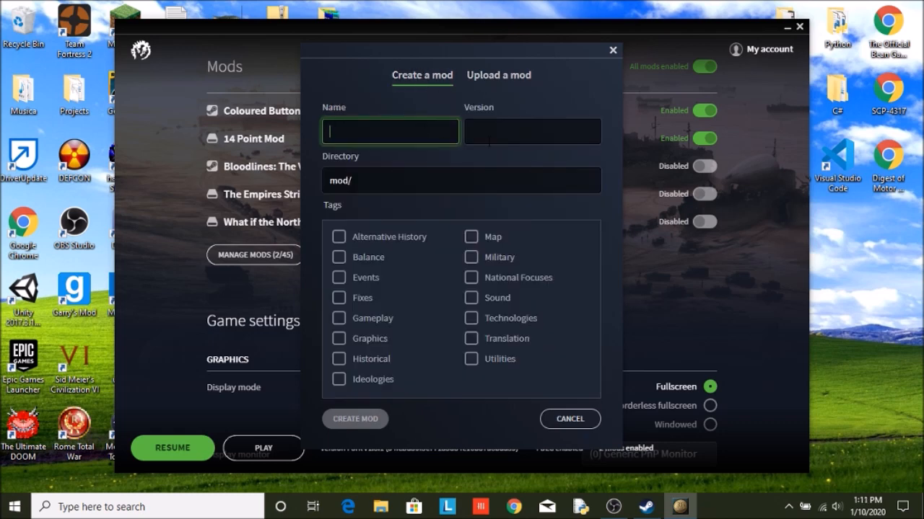
text(Tutorial)
text( Mod)
click(489, 137)
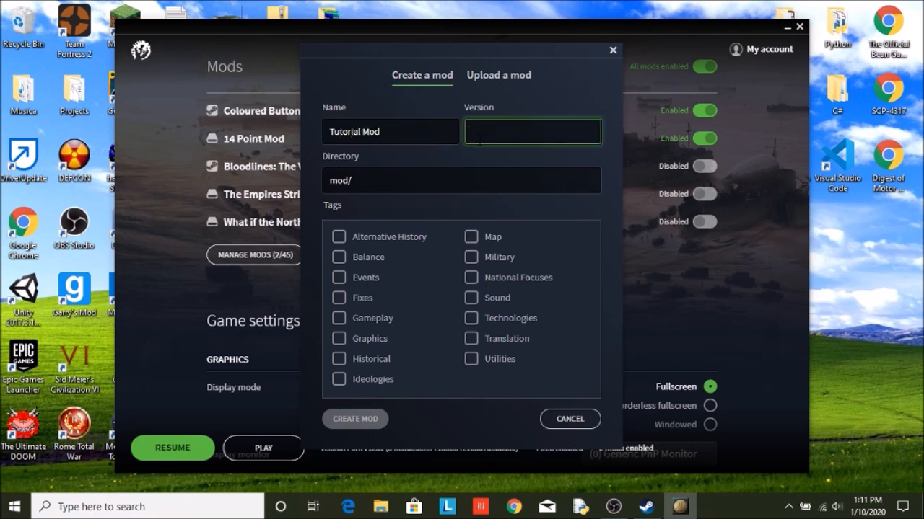
text(1.)
text(8.1)
click(399, 181)
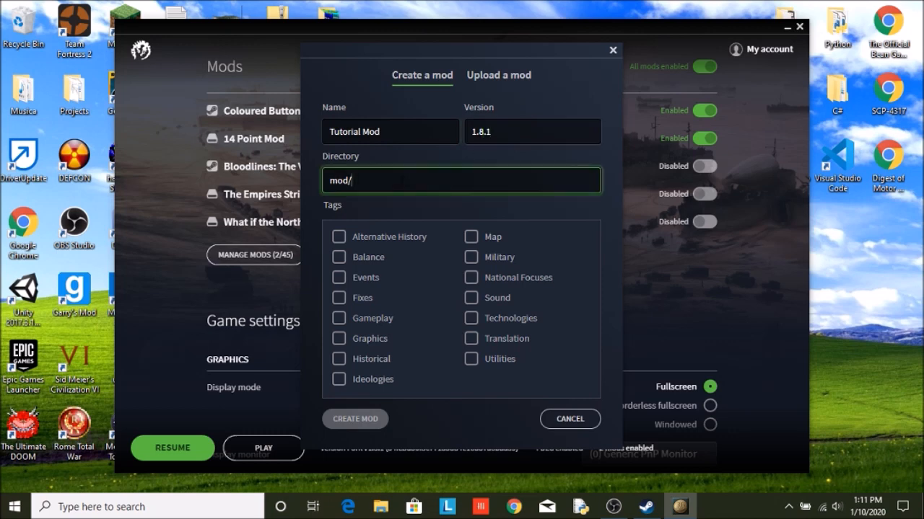
text(tutu)
key(BackSpace)
text(orial)
drag(401, 182, 349, 184)
Step: Check the tutorial folder name and try the Alternative History and Historical tags, leaving them off
click(326, 182)
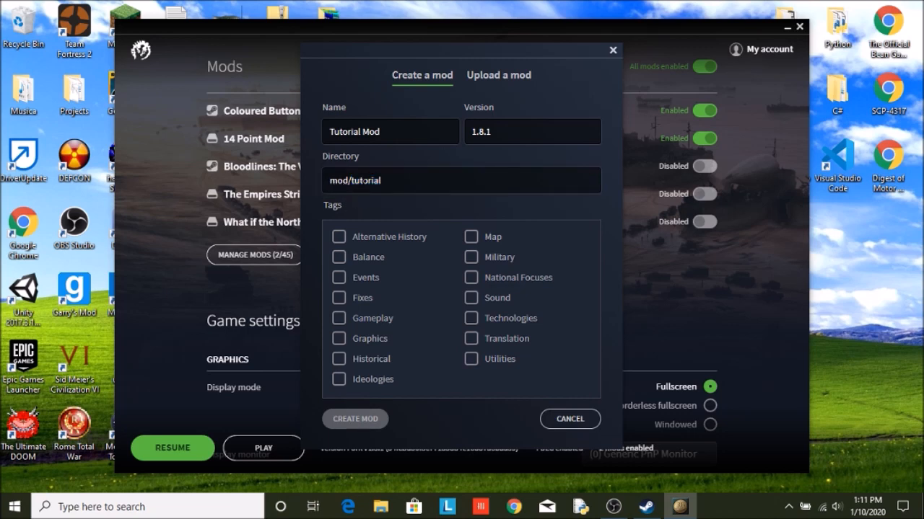
double_click(357, 181)
click(394, 206)
click(339, 237)
click(339, 359)
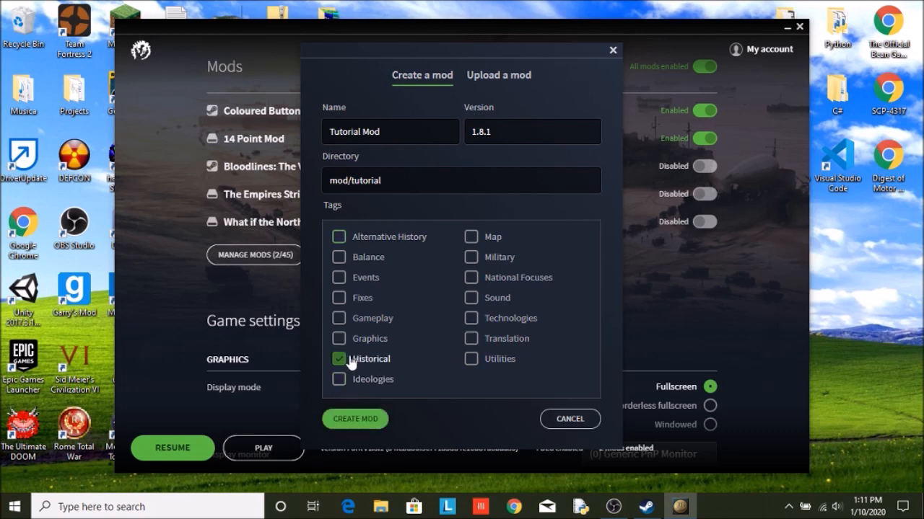
click(339, 358)
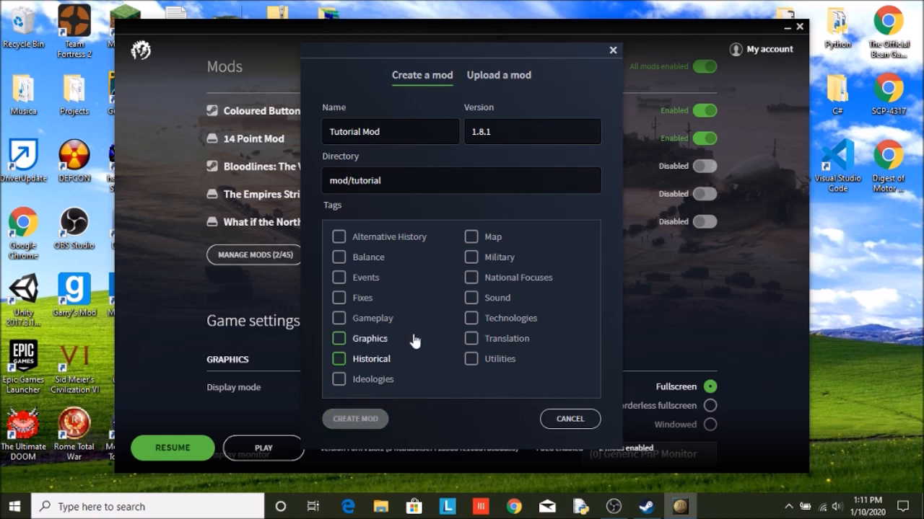
Step: Tick National Focuses, Map, Events and Ideologies and create the Tutorial Mod
click(470, 278)
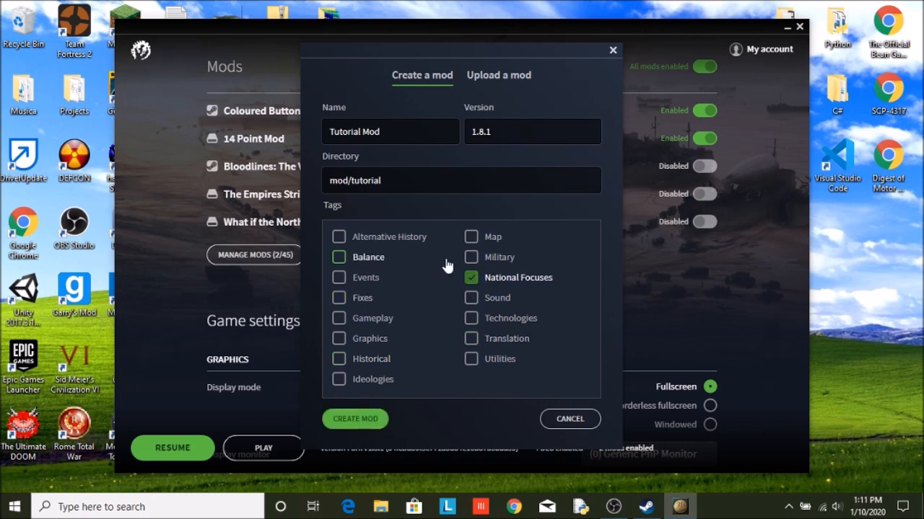
click(470, 237)
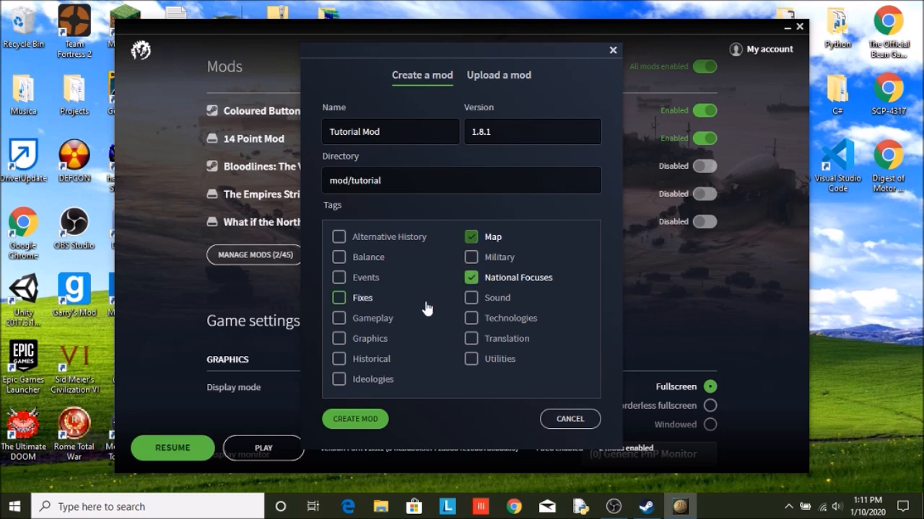
click(361, 278)
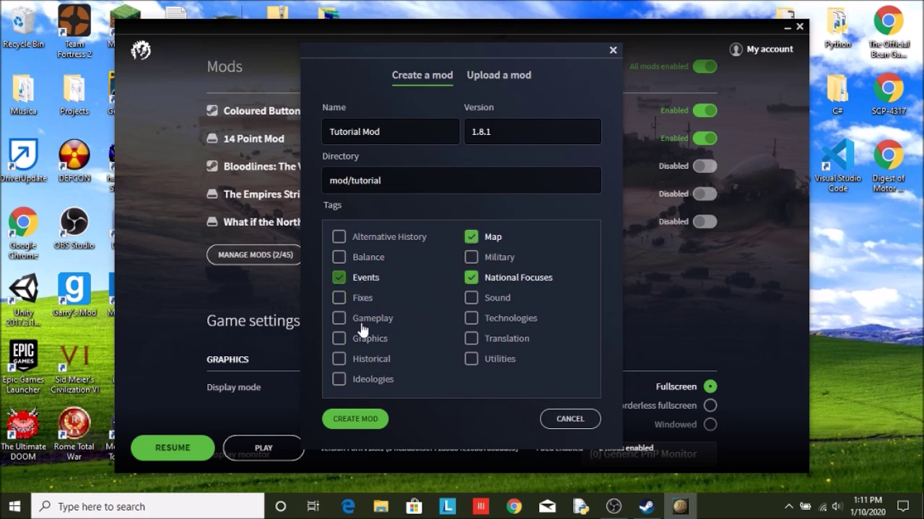
click(375, 380)
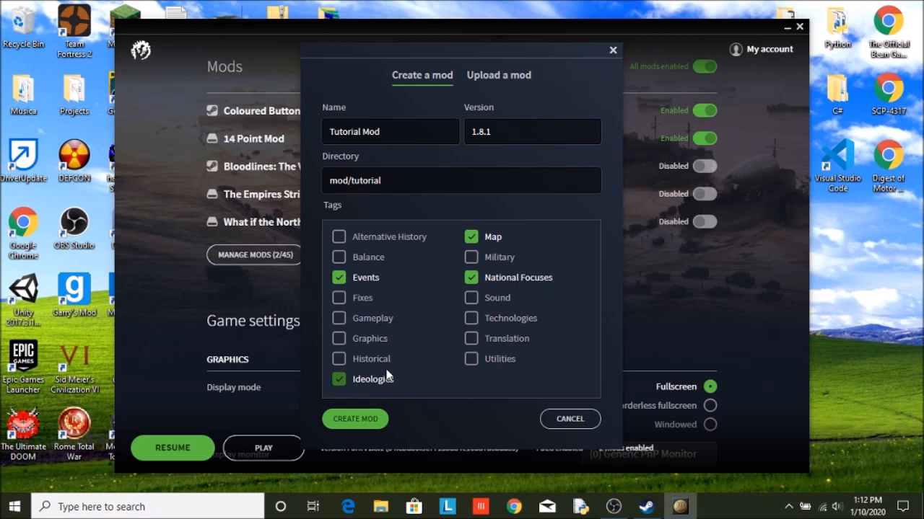
click(360, 419)
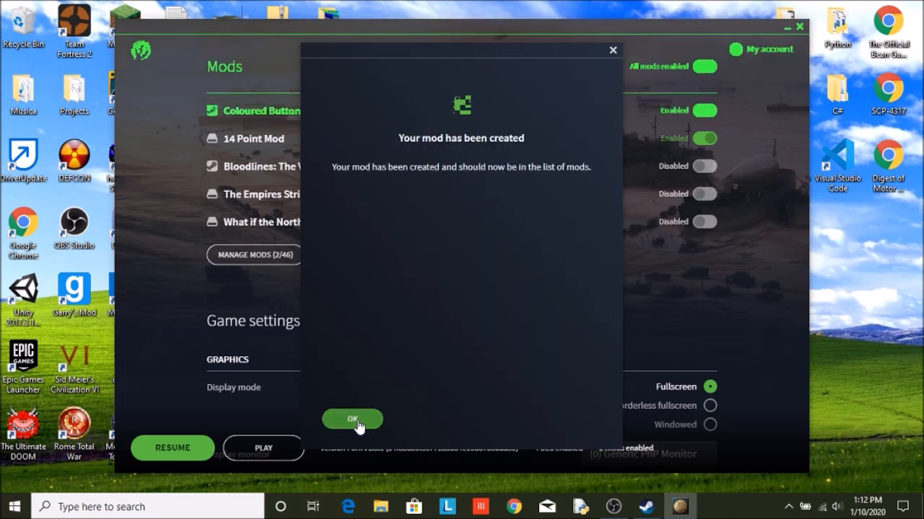
Step: Dismiss the creation confirmation and go to the full list of installed mods
click(352, 422)
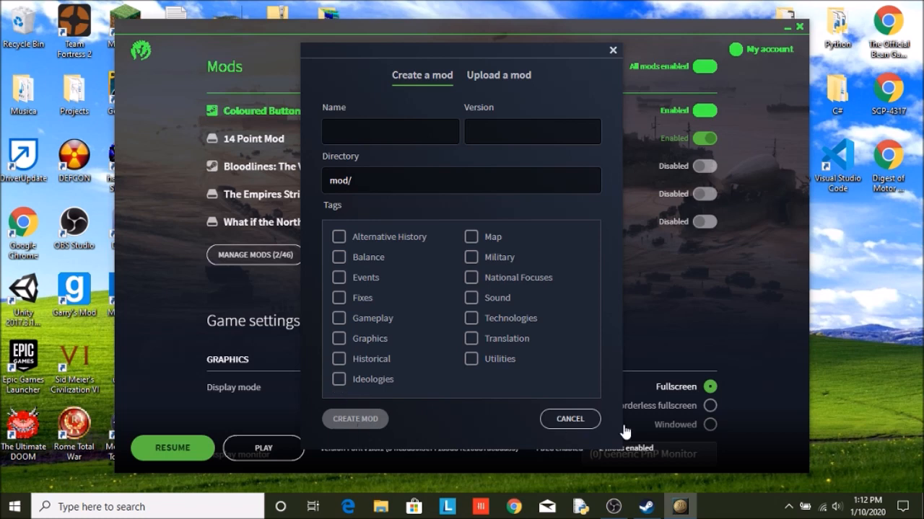
click(577, 419)
scroll(229, 260, up, 1)
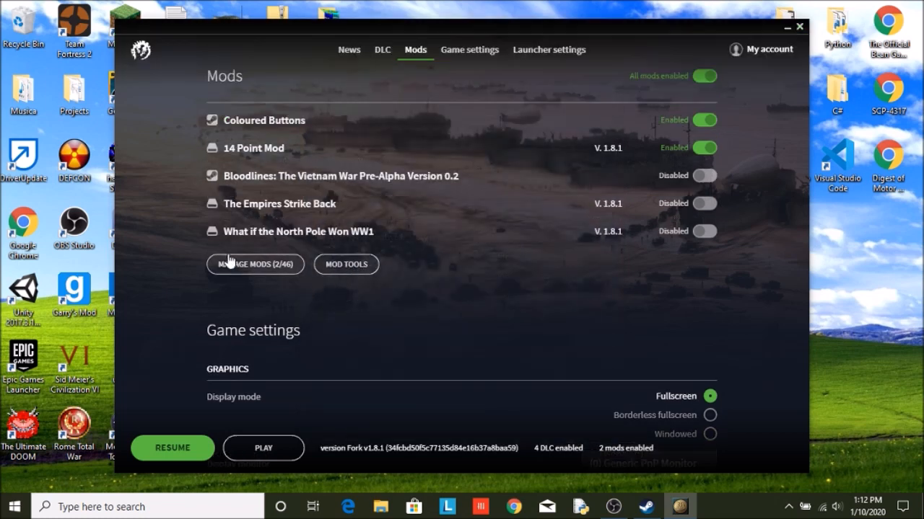
click(230, 264)
scroll(390, 245, down, 3)
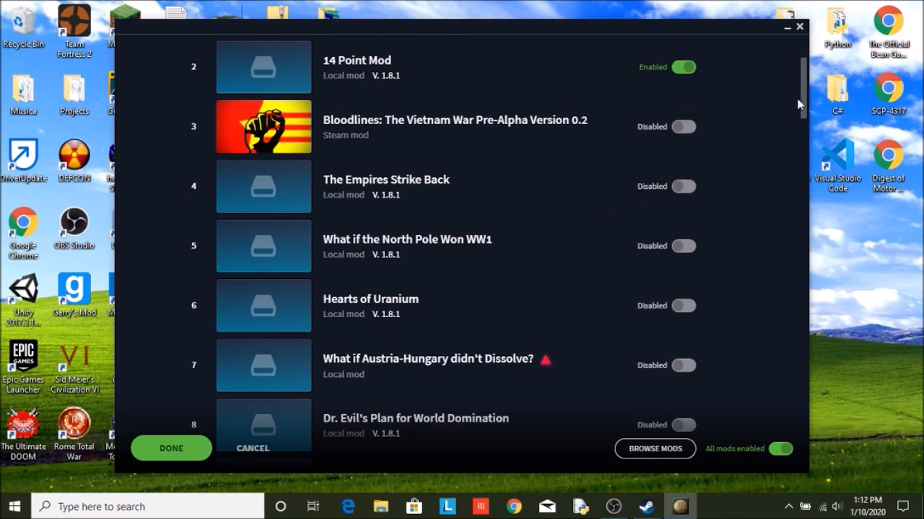
drag(799, 105, 800, 404)
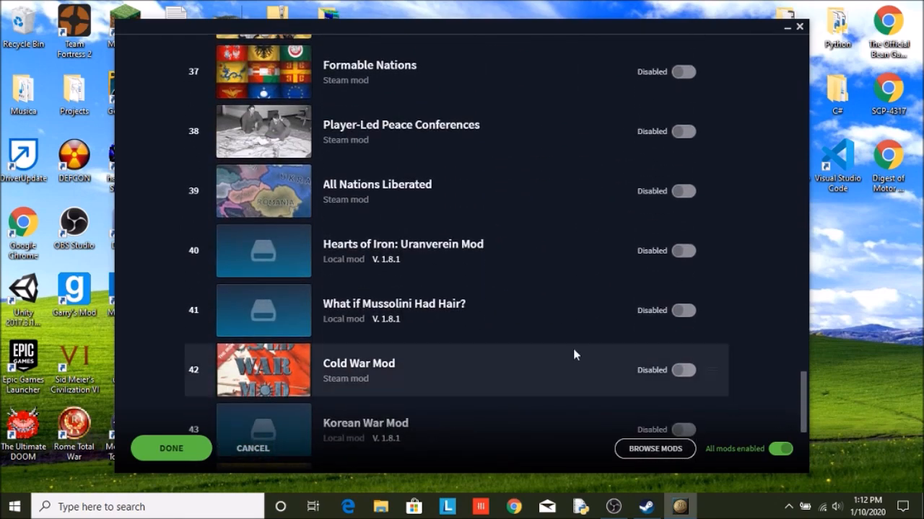
scroll(575, 354, down, 3)
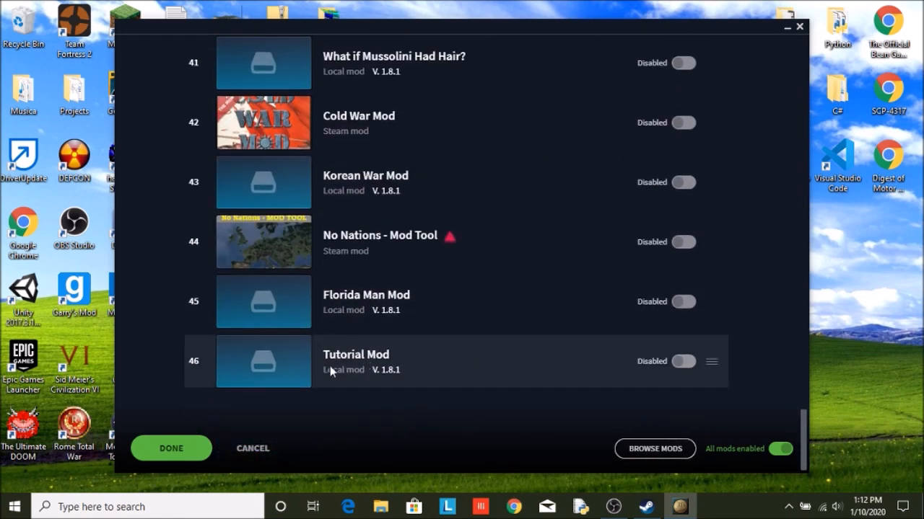
Step: Enable Tutorial Mod, disable 14 Point Mod, confirm with Done and close the launcher
click(682, 362)
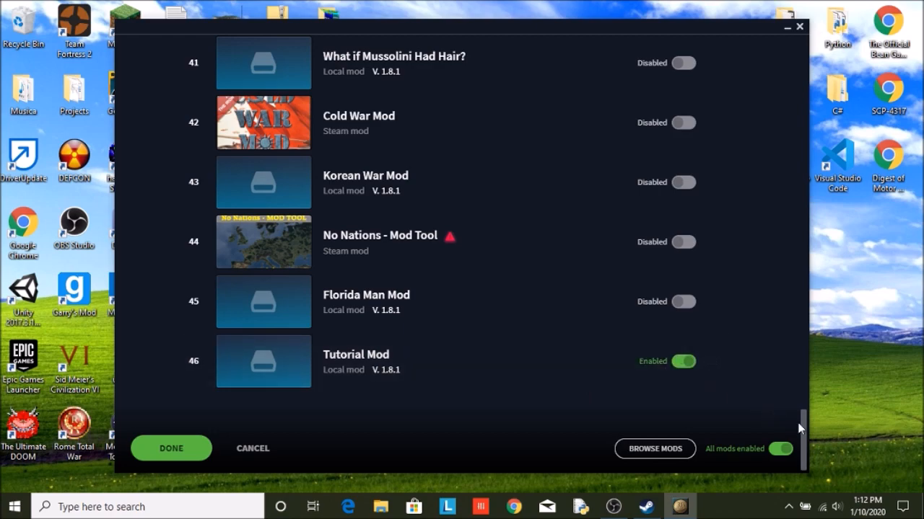
drag(803, 431, 803, 43)
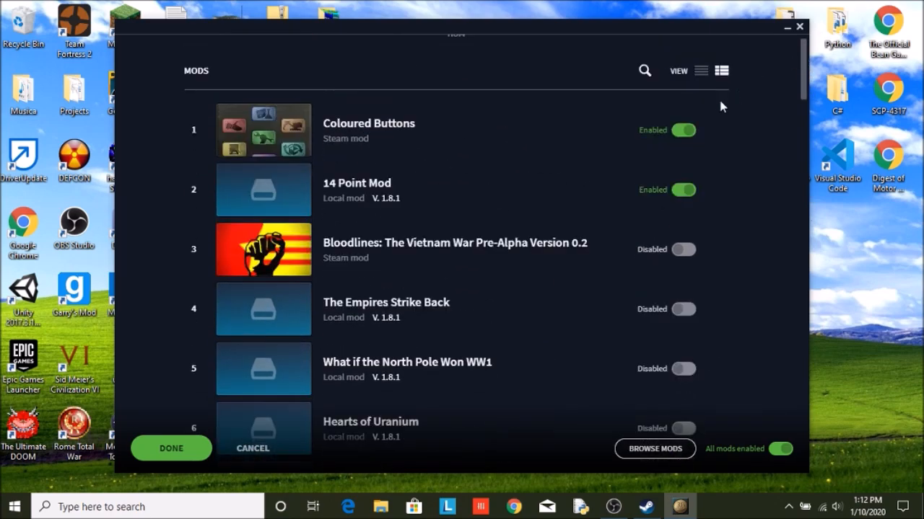
click(684, 189)
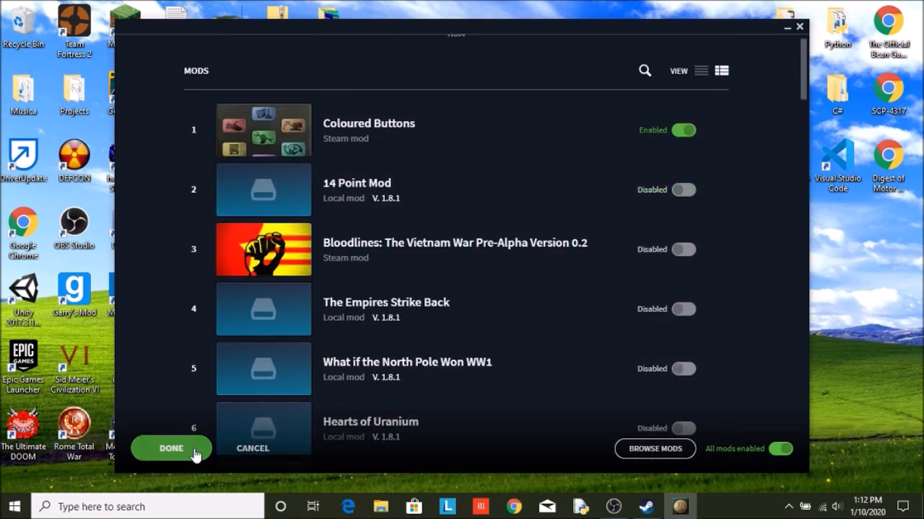
click(171, 448)
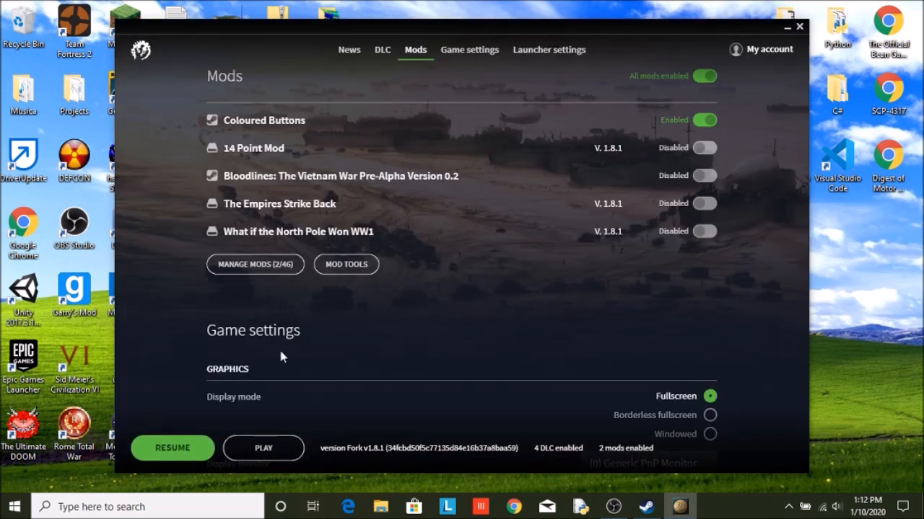
scroll(281, 353, down, 3)
scroll(415, 315, up, 3)
scroll(505, 274, up, 5)
scroll(528, 263, down, 1)
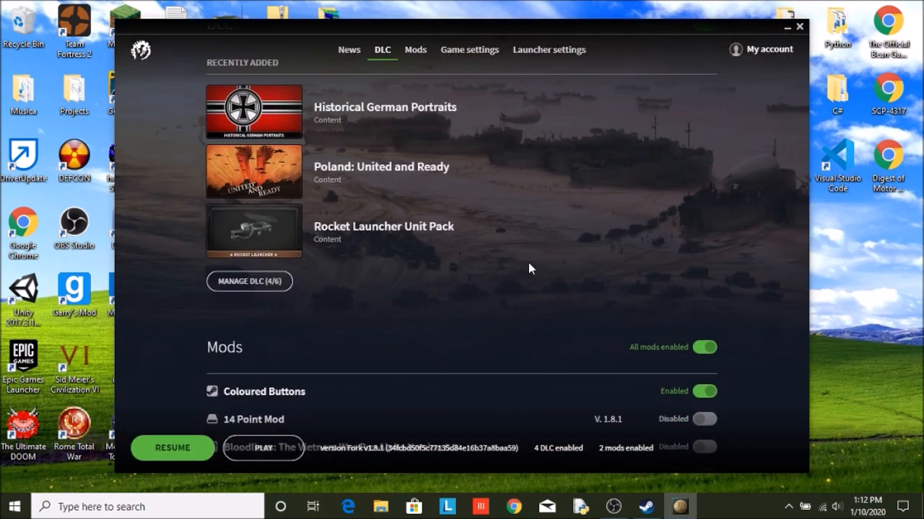
click(801, 29)
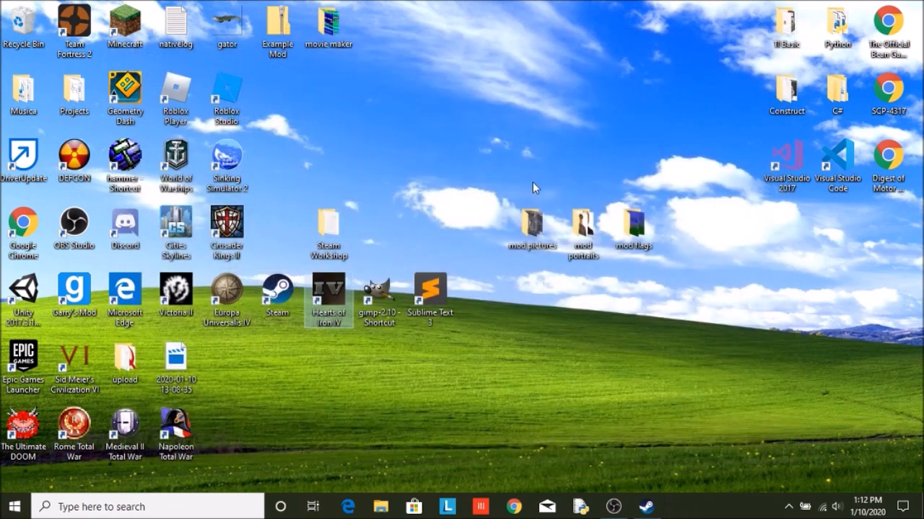
Step: Start File Explorer and navigate from Documents into the Paradox Interactive folder
click(381, 506)
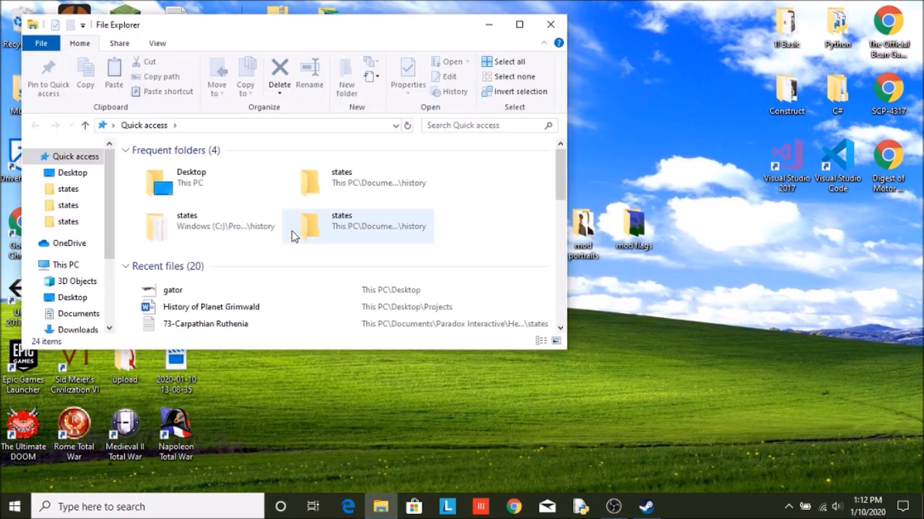
drag(219, 31, 366, 54)
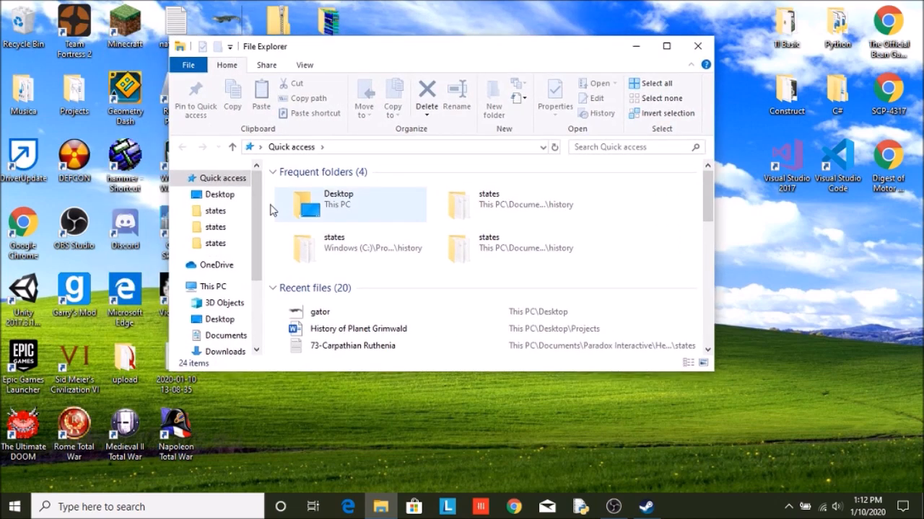
scroll(217, 274, down, 2)
scroll(230, 303, down, 1)
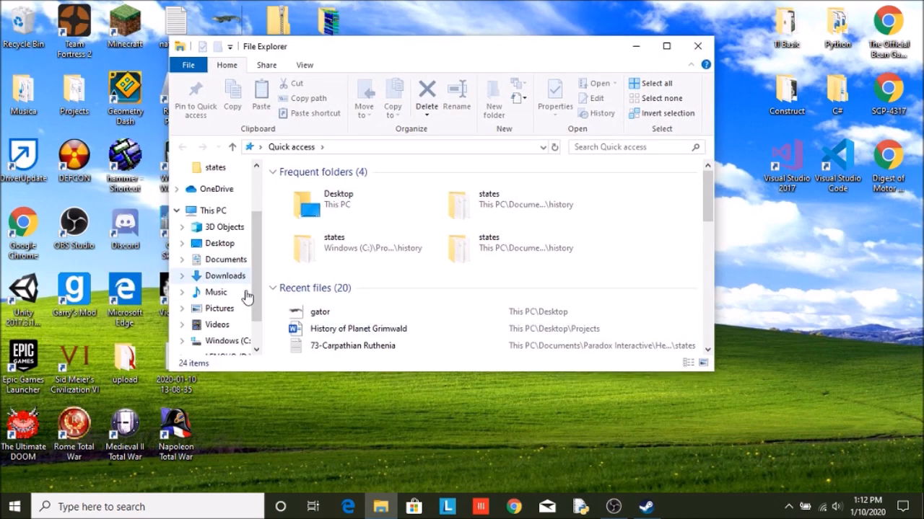
click(225, 260)
scroll(325, 310, down, 3)
scroll(332, 317, down, 2)
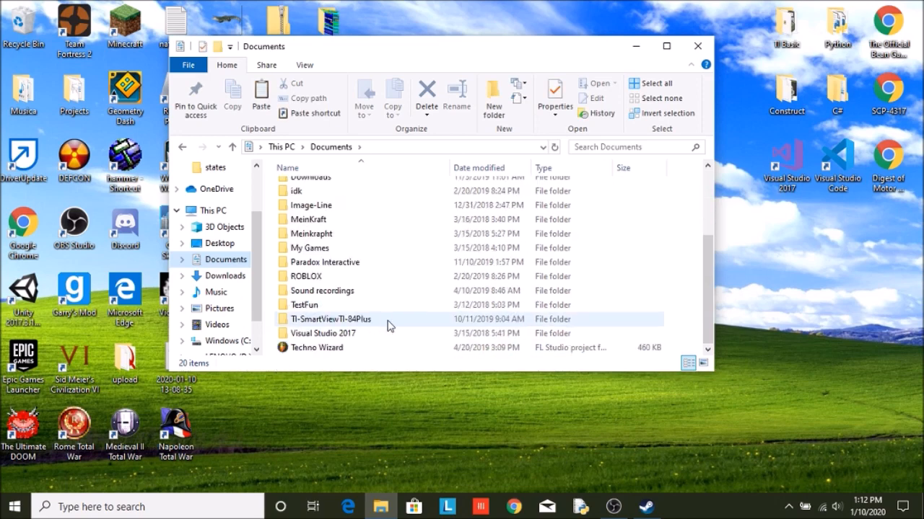
click(317, 263)
double_click(318, 264)
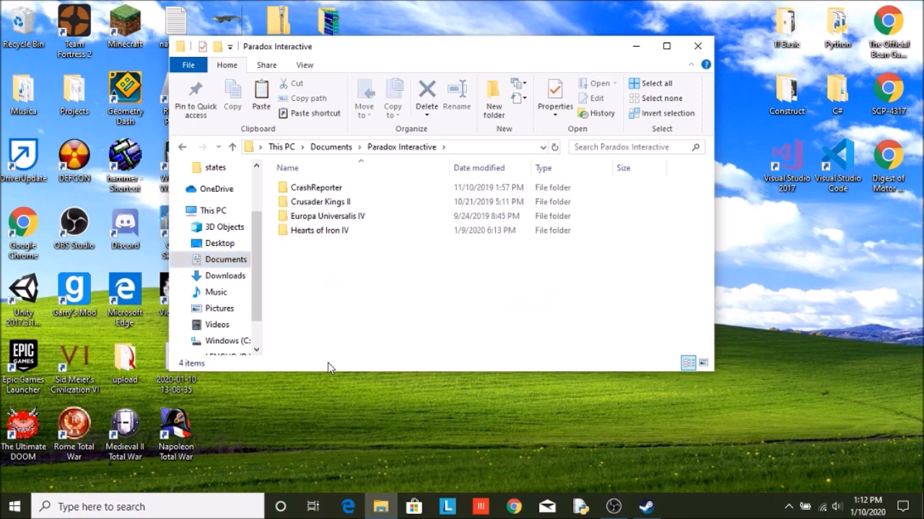
Step: Go into Hearts of Iron IV, then mod, and select the new tutorial folder
double_click(318, 231)
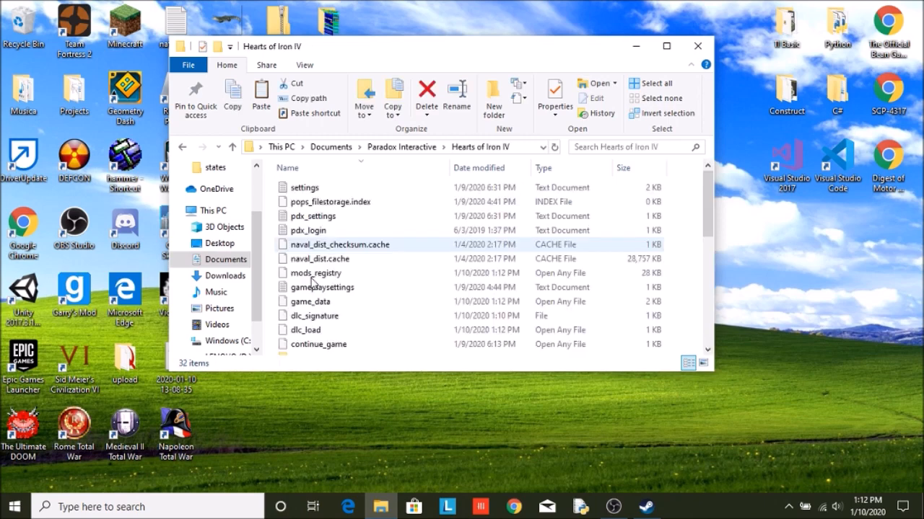
scroll(321, 317, down, 3)
scroll(325, 310, down, 2)
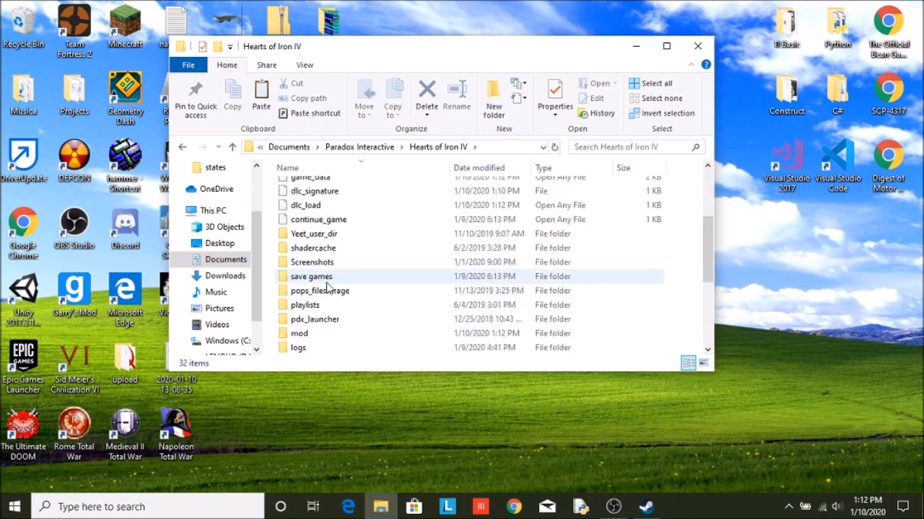
scroll(326, 306, down, 3)
double_click(298, 291)
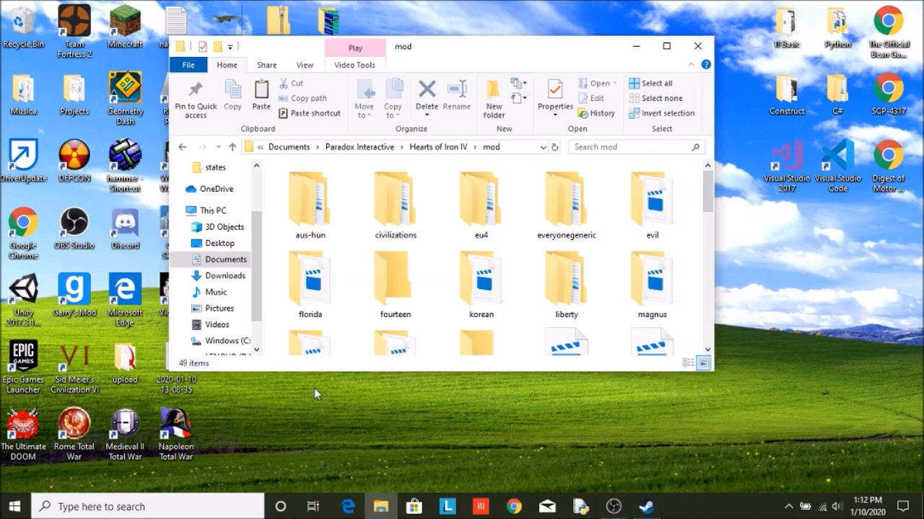
scroll(433, 281, down, 3)
scroll(433, 282, down, 2)
scroll(433, 281, up, 4)
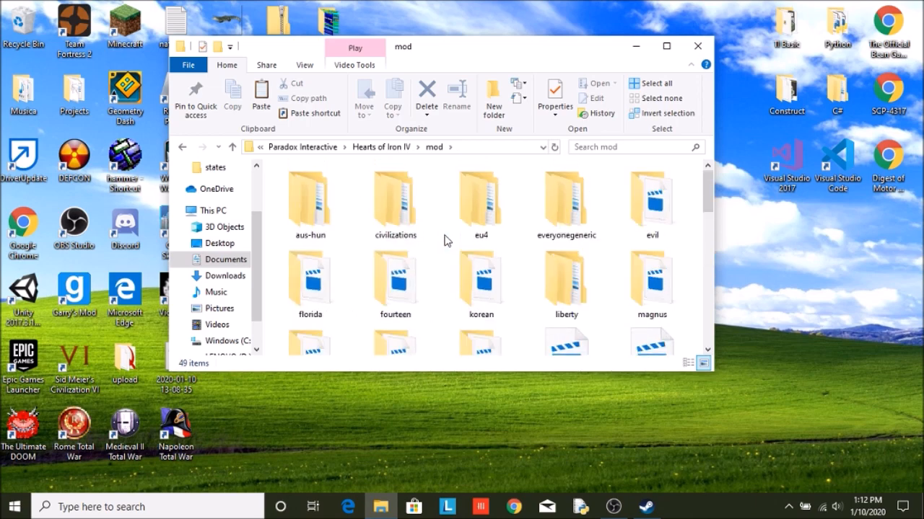
scroll(434, 283, down, 1)
scroll(435, 284, down, 1)
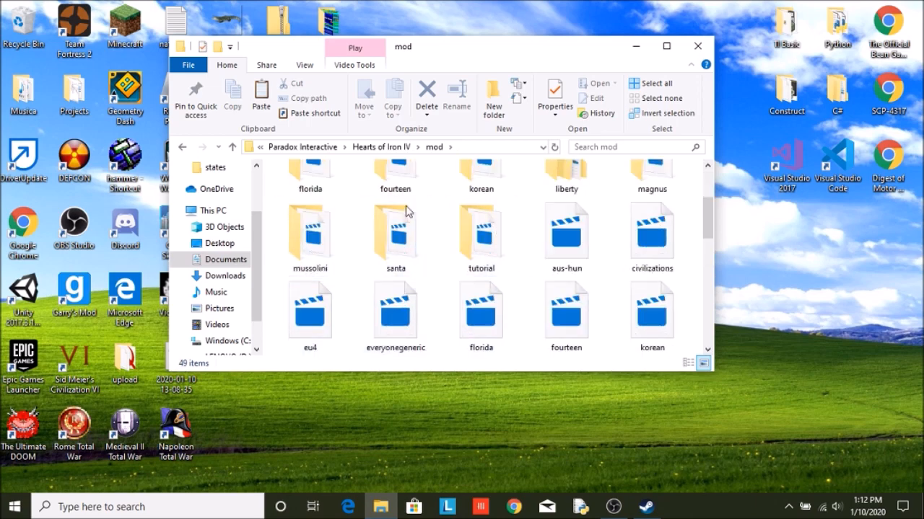
click(491, 271)
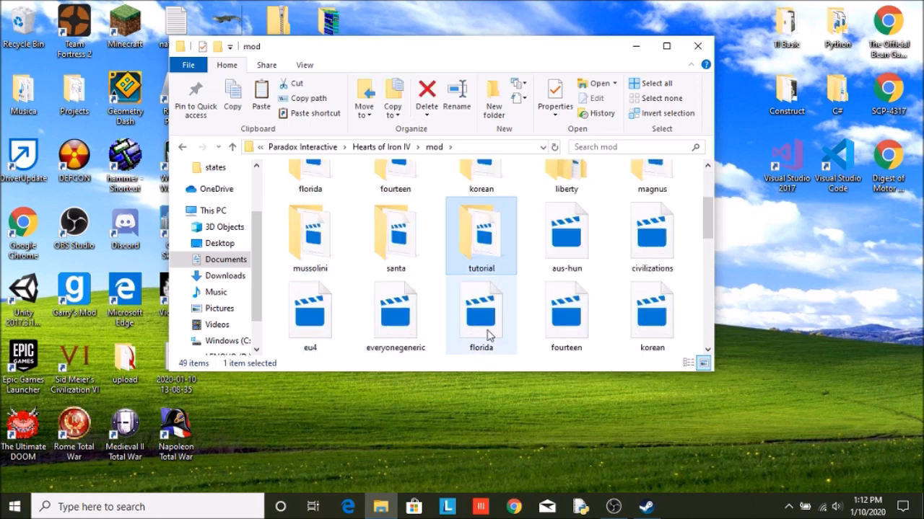
Step: Enter the tutorial folder and select its descriptor file, trying to open it directly
double_click(487, 258)
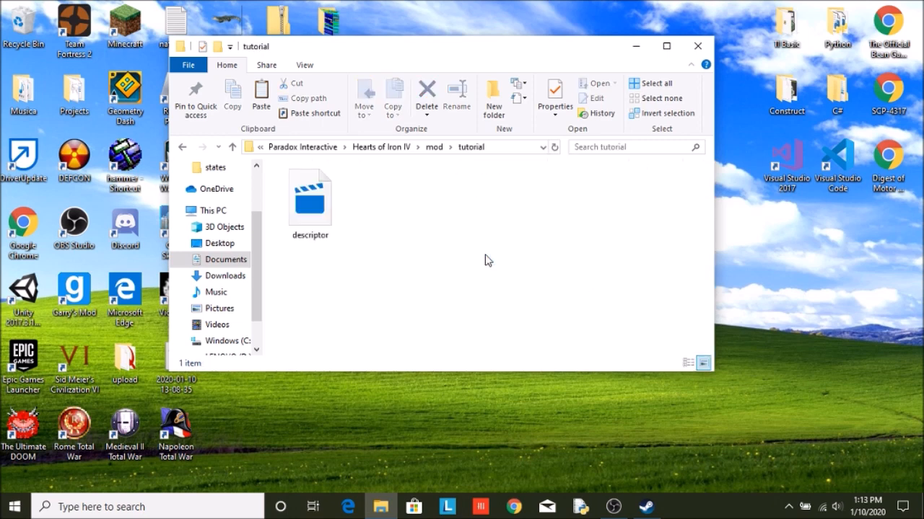
drag(462, 208, 321, 287)
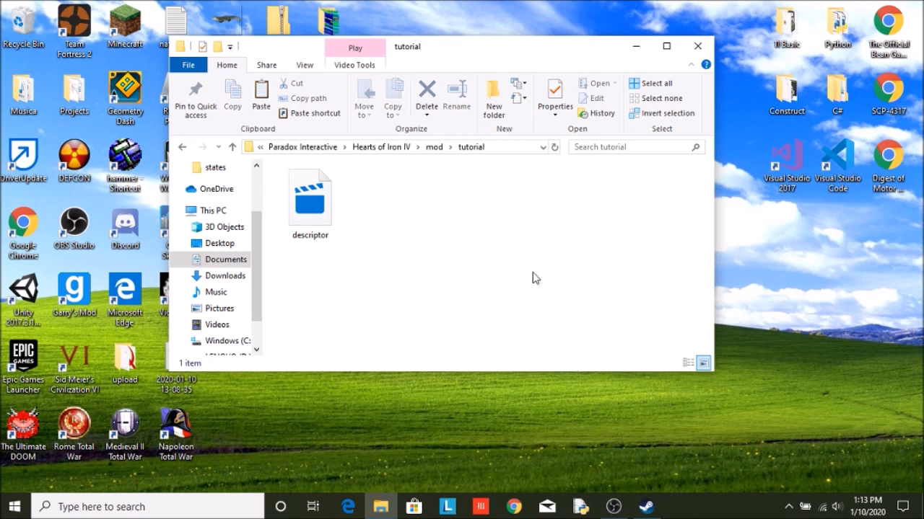
drag(459, 228, 317, 195)
click(404, 267)
double_click(310, 205)
Step: Open the descriptor file with Notepad via Open with
right_click(314, 207)
mouse_move(407, 263)
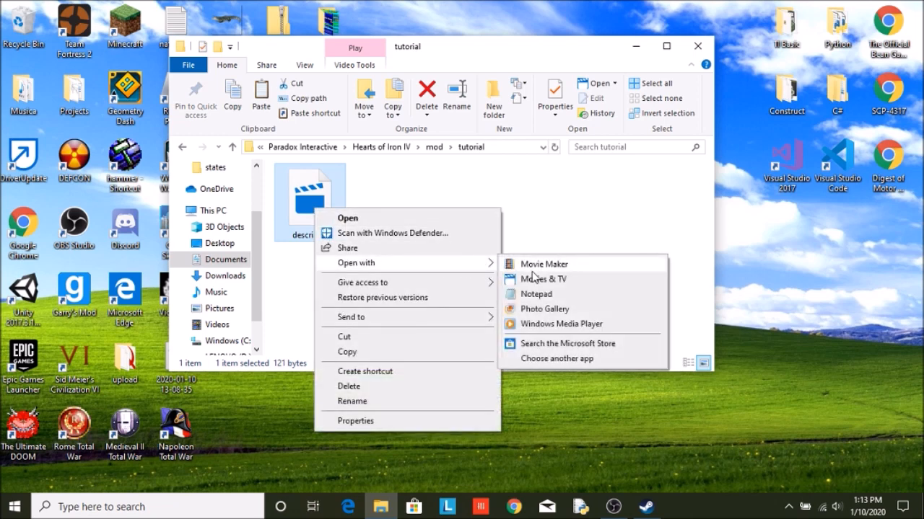
click(521, 296)
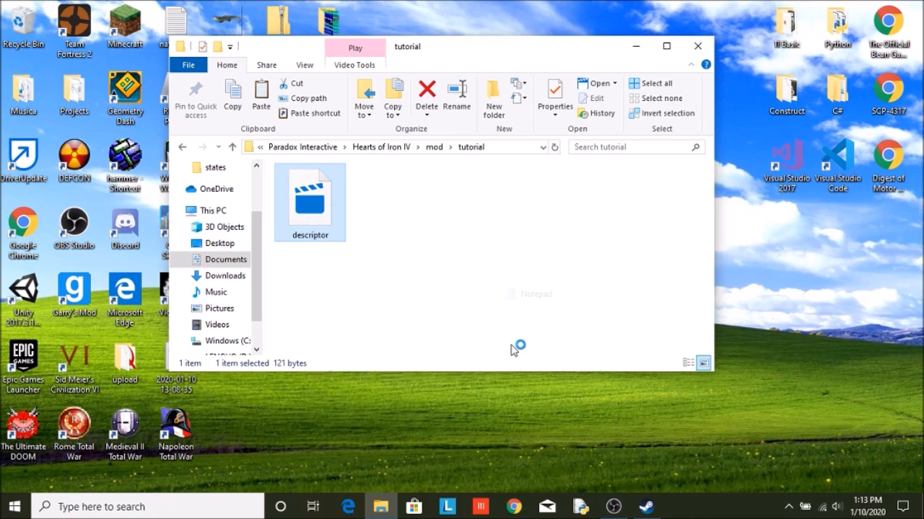
Step: Highlight the descriptor's version 1.8.1, its tags block and the name Tutorial Mod
mouse_move(400, 72)
mouse_down()
mouse_move(429, 82)
mouse_move(415, 96)
mouse_up()
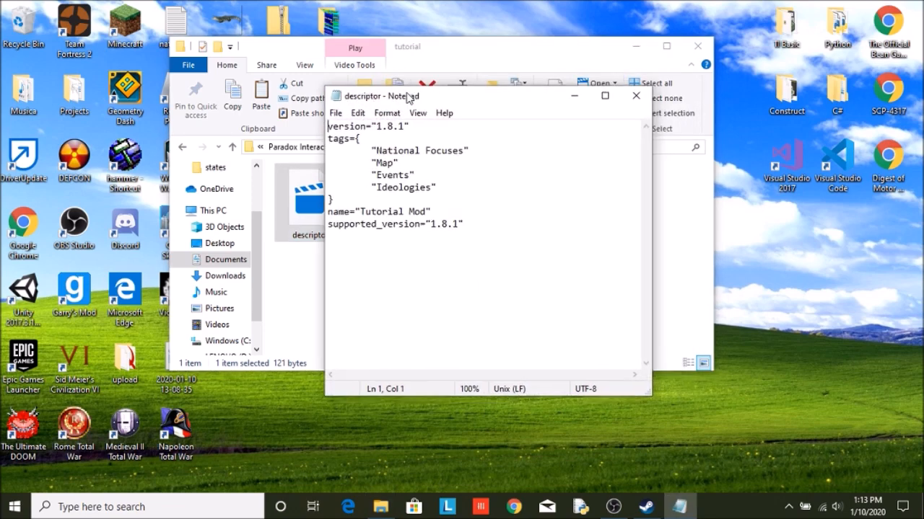
drag(377, 124, 409, 125)
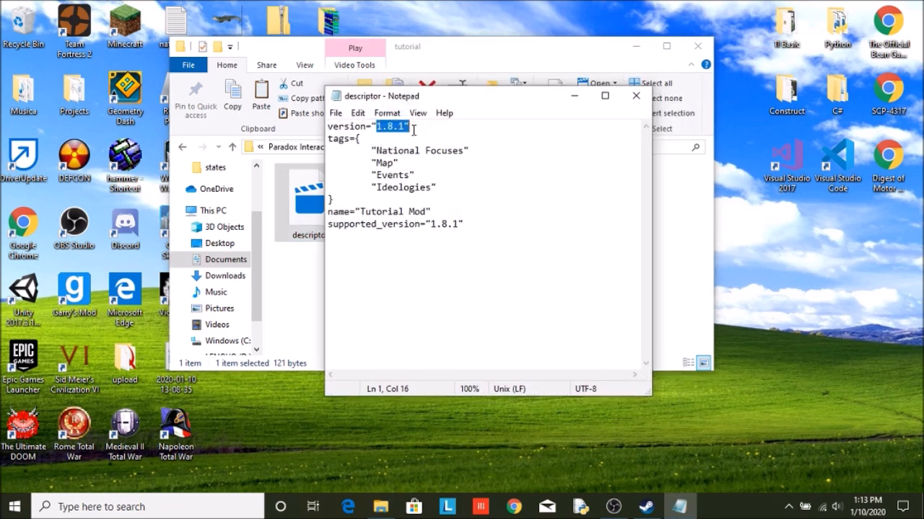
click(414, 138)
drag(371, 150, 426, 189)
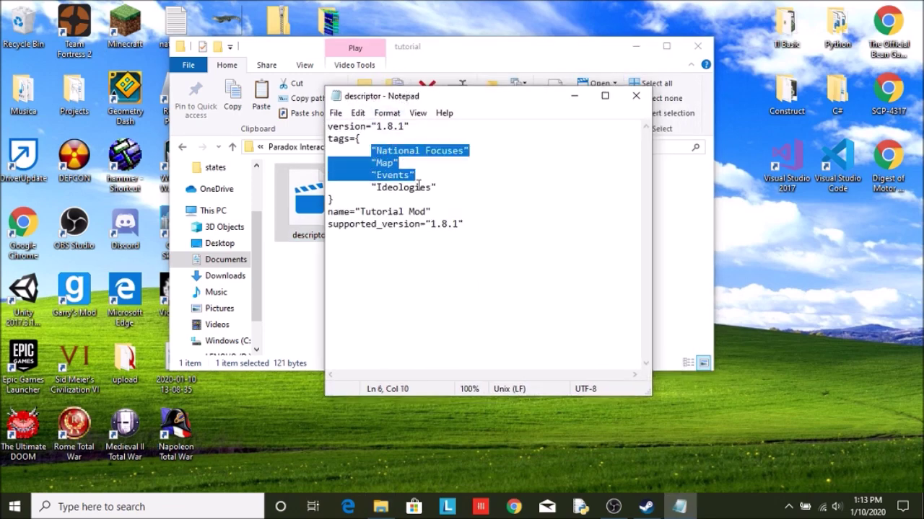
drag(354, 212, 453, 209)
click(433, 177)
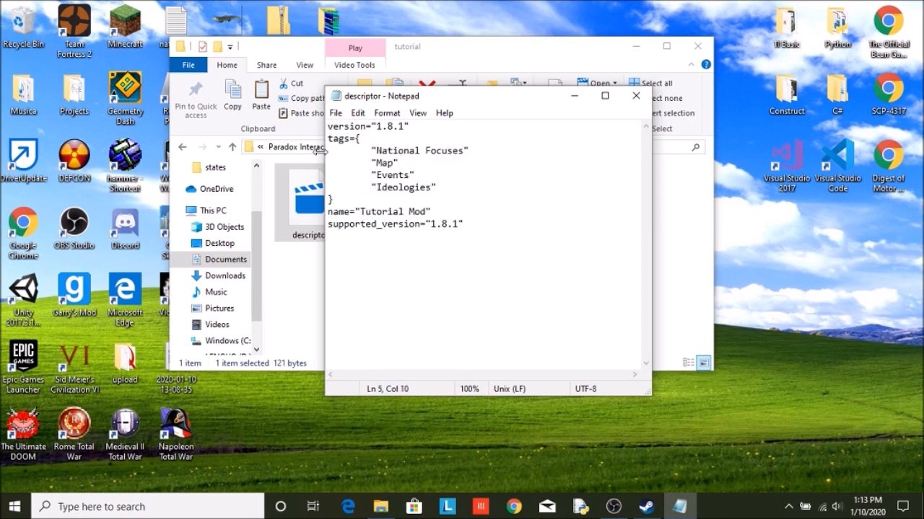
Step: Highlight the tags list's closing brace, then close Notepad leaving the tutorial folder showing
drag(357, 152, 437, 205)
click(572, 154)
click(635, 96)
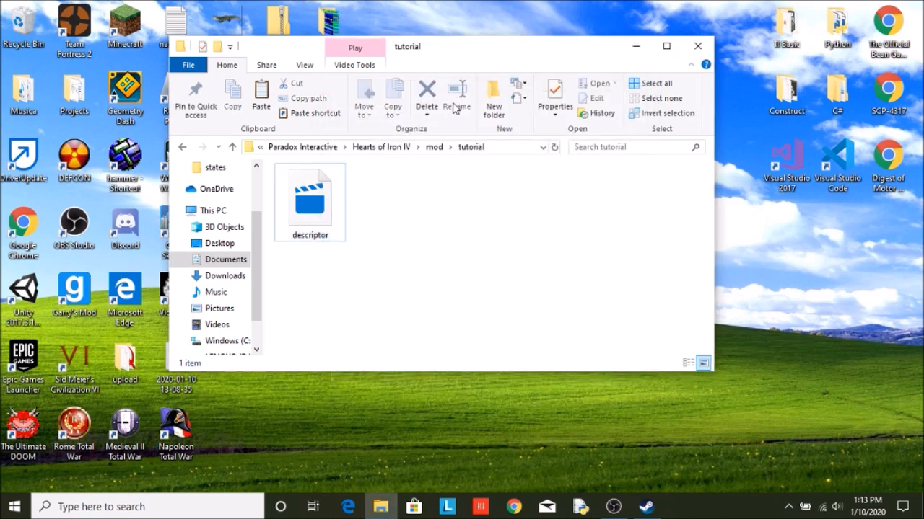
drag(474, 51, 420, 83)
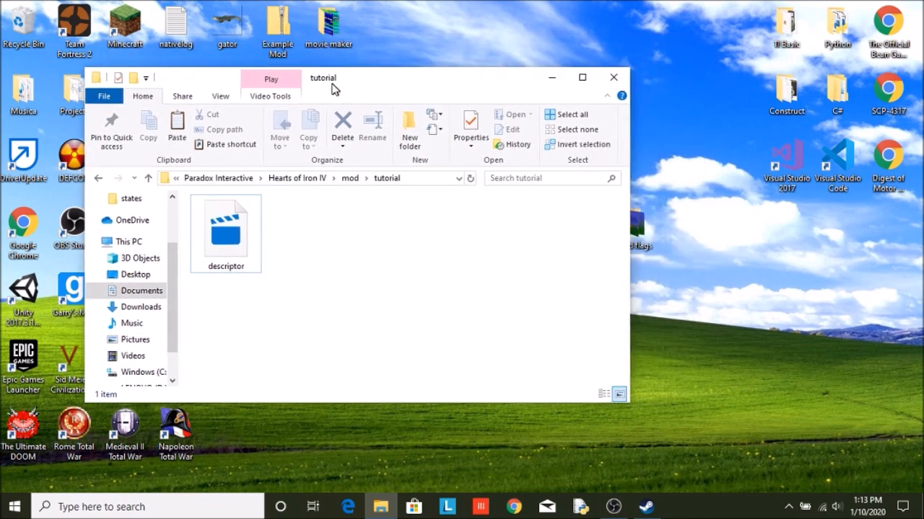
drag(368, 90, 295, 64)
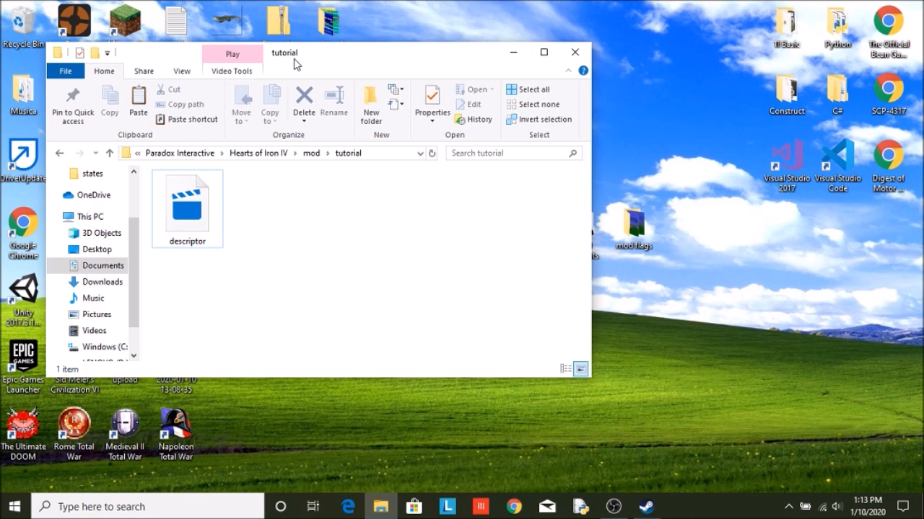